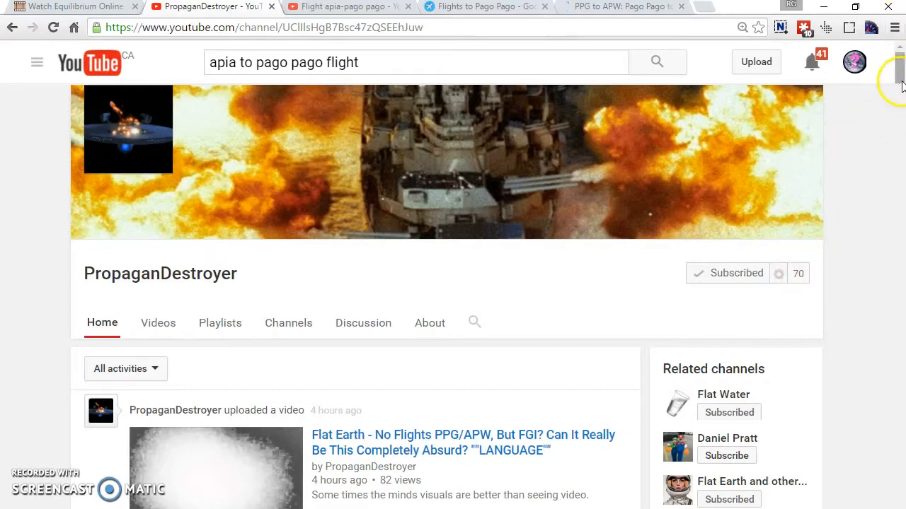
{"action": "left_click_drag", "start_coordinate": [900, 84], "coordinate": [900, 83]}
- Keep the Apia to Pago Pago results and close the Pago Pago to Apia results page
{"action": "left_click", "coordinate": [465, 8]}
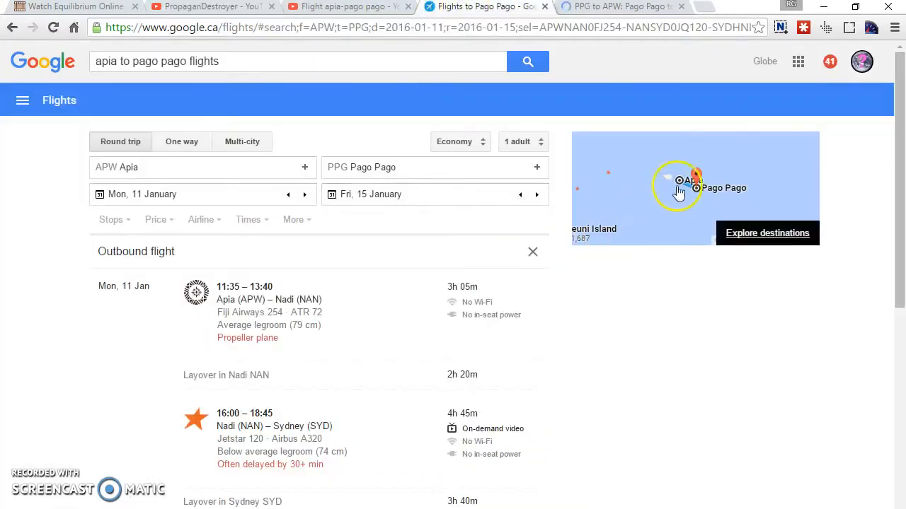
{"action": "left_click", "coordinate": [623, 9]}
{"action": "left_click", "coordinate": [681, 6]}
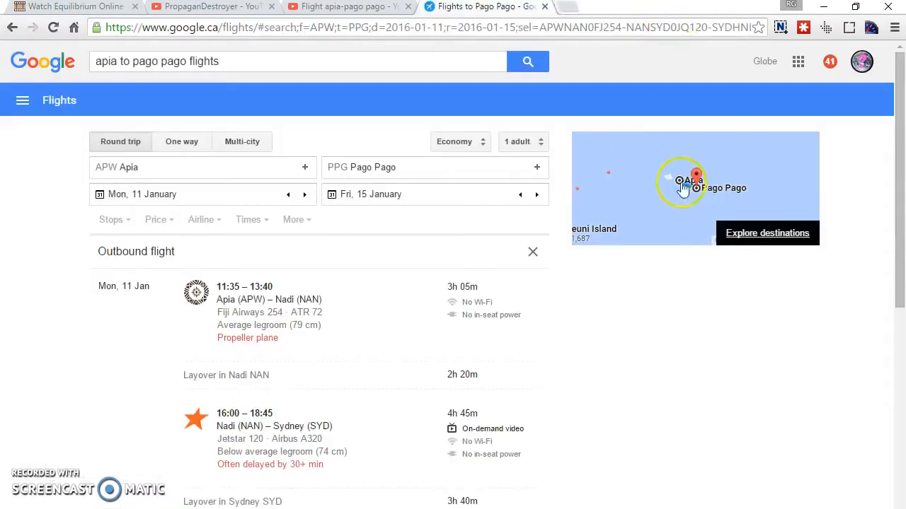
{"action": "right_click", "coordinate": [752, 232]}
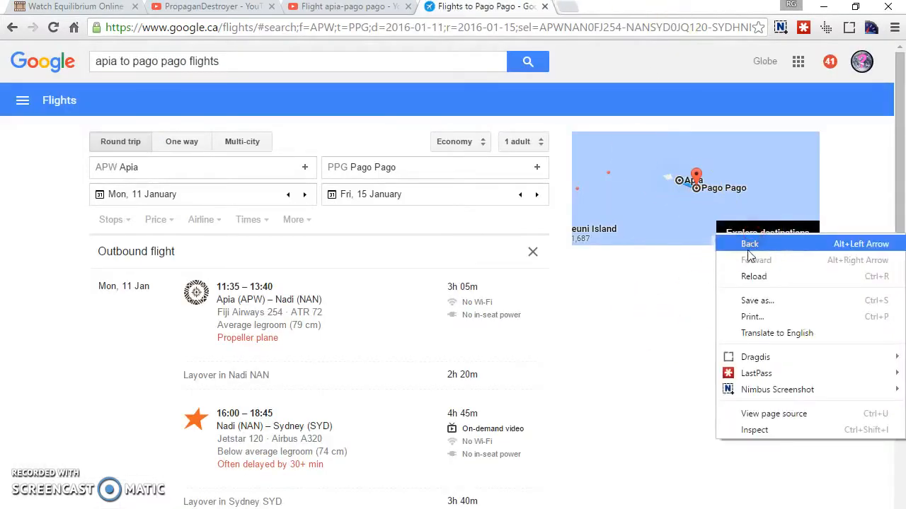
- Show the Explore destinations map and pan around Tonga, Apia and Pago Pago
{"action": "left_click", "coordinate": [750, 244]}
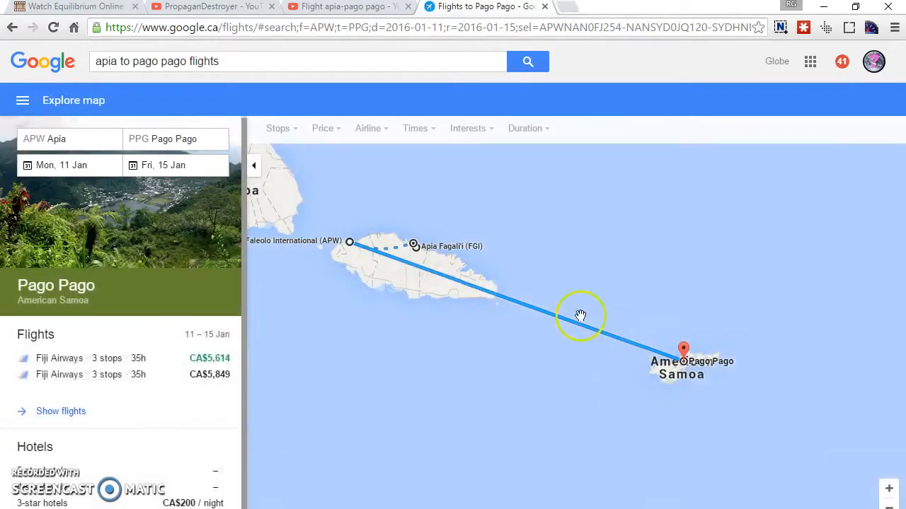
{"action": "scroll", "coordinate": [487, 321], "scroll_direction": "down", "scroll_amount": 1}
{"action": "scroll", "coordinate": [486, 322], "scroll_direction": "down", "scroll_amount": 1}
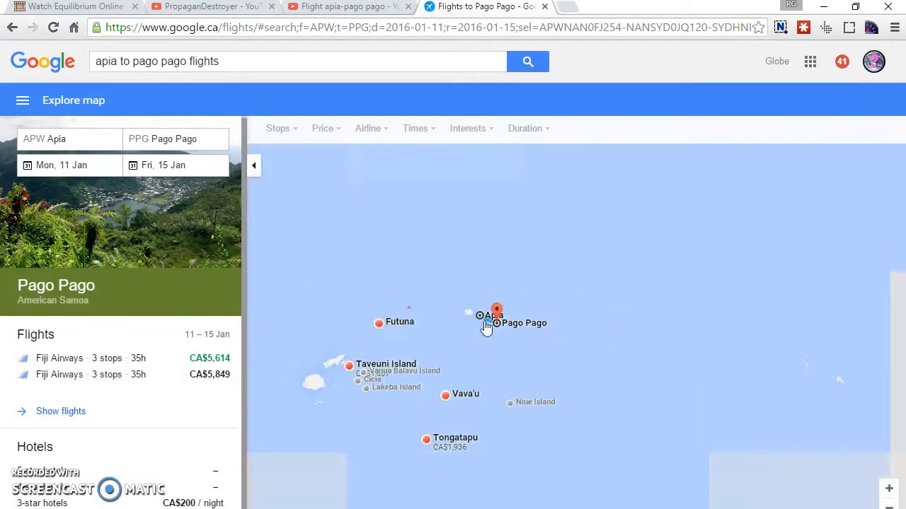
{"action": "scroll", "coordinate": [559, 399], "scroll_direction": "down", "scroll_amount": 1}
{"action": "scroll", "coordinate": [504, 388], "scroll_direction": "down", "scroll_amount": 1}
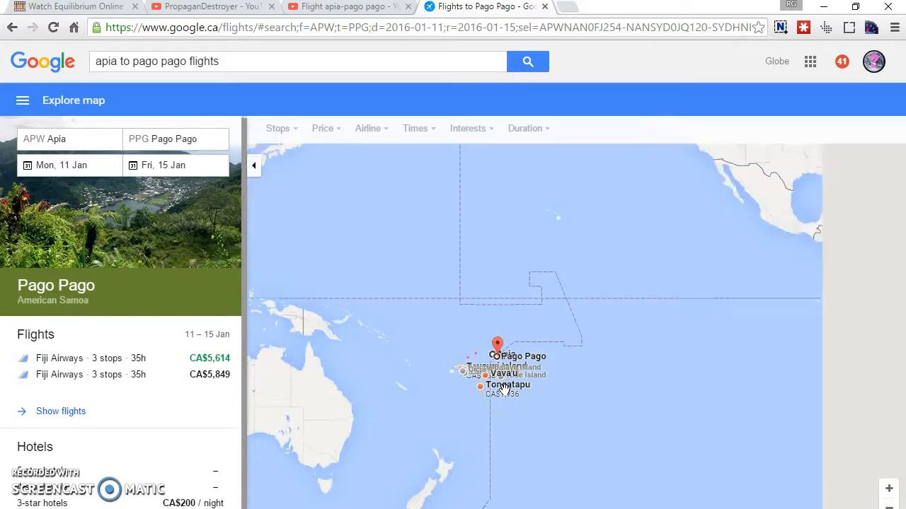
{"action": "scroll", "coordinate": [505, 388], "scroll_direction": "down", "scroll_amount": 1}
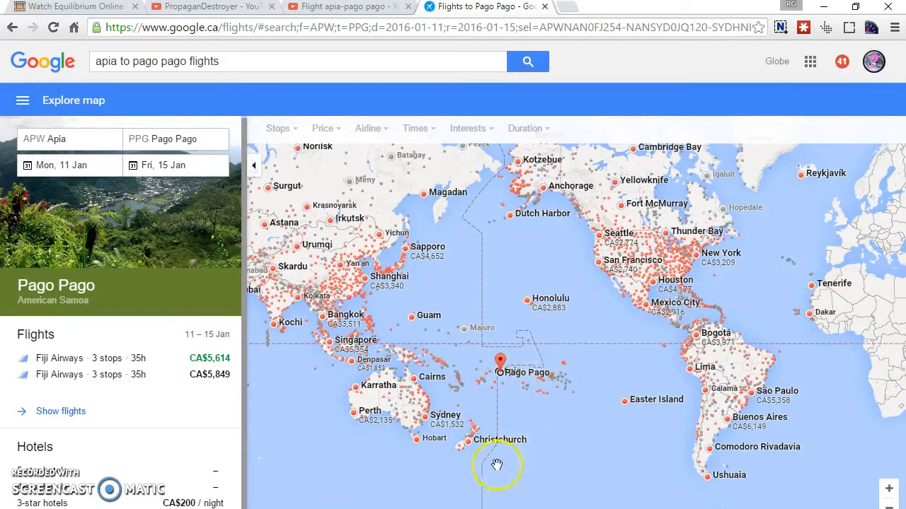
{"action": "scroll", "coordinate": [527, 370], "scroll_direction": "up", "scroll_amount": 1}
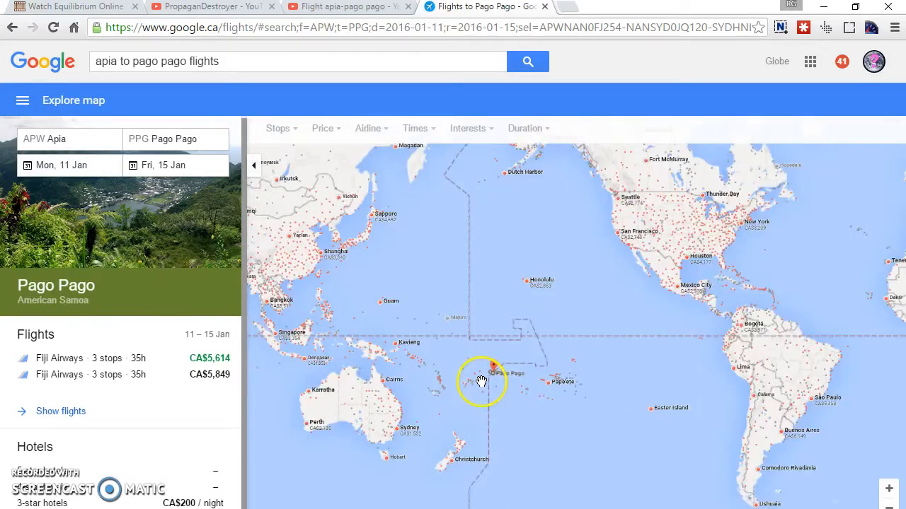
{"action": "scroll", "coordinate": [482, 382], "scroll_direction": "up", "scroll_amount": 2}
{"action": "scroll", "coordinate": [451, 249], "scroll_direction": "up", "scroll_amount": 1}
{"action": "scroll", "coordinate": [497, 398], "scroll_direction": "up", "scroll_amount": 1}
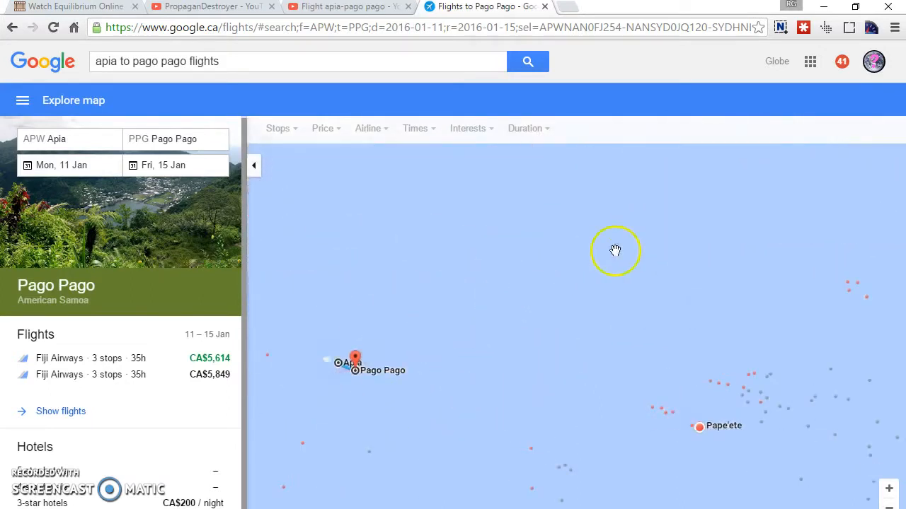
{"action": "scroll", "coordinate": [368, 361], "scroll_direction": "down", "scroll_amount": 1}
{"action": "scroll", "coordinate": [368, 346], "scroll_direction": "down", "scroll_amount": 1}
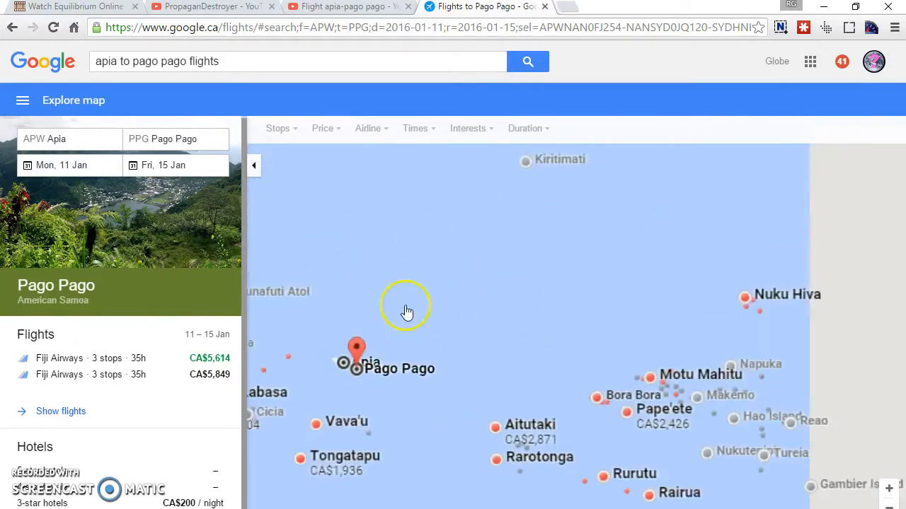
{"action": "scroll", "coordinate": [407, 311], "scroll_direction": "down", "scroll_amount": 1}
{"action": "scroll", "coordinate": [425, 297], "scroll_direction": "down", "scroll_amount": 1}
{"action": "scroll", "coordinate": [425, 333], "scroll_direction": "down", "scroll_amount": 1}
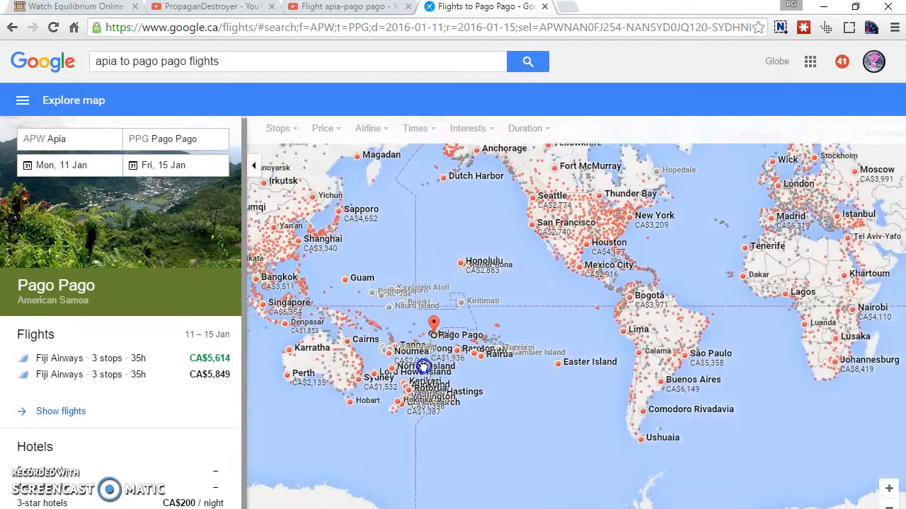
{"action": "left_click_drag", "start_coordinate": [423, 366], "coordinate": [473, 362]}
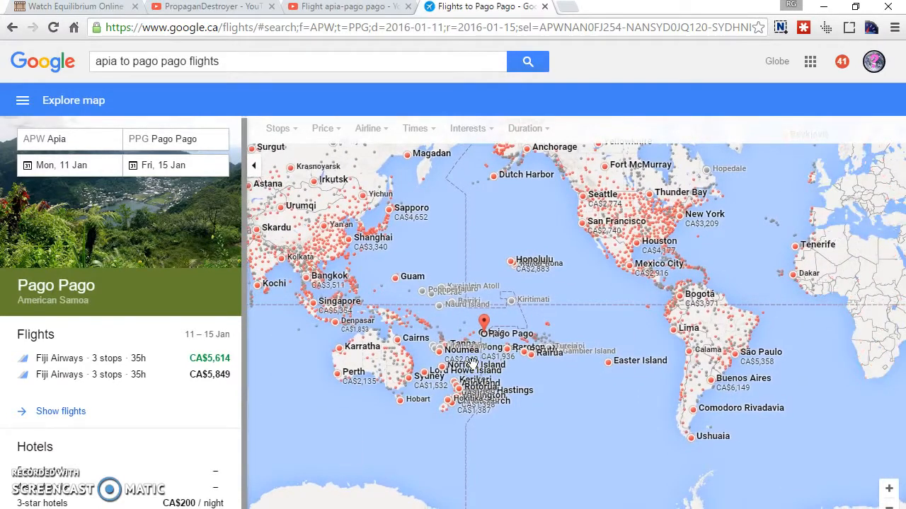
{"action": "scroll", "coordinate": [496, 340], "scroll_direction": "up", "scroll_amount": 3}
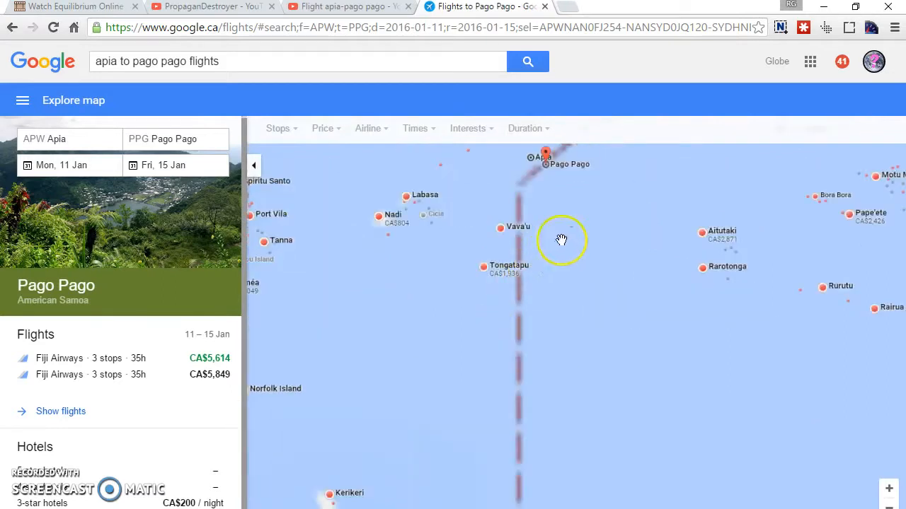
{"action": "scroll", "coordinate": [540, 285], "scroll_direction": "up", "scroll_amount": 3}
{"action": "left_click_drag", "start_coordinate": [540, 285], "coordinate": [584, 365]}
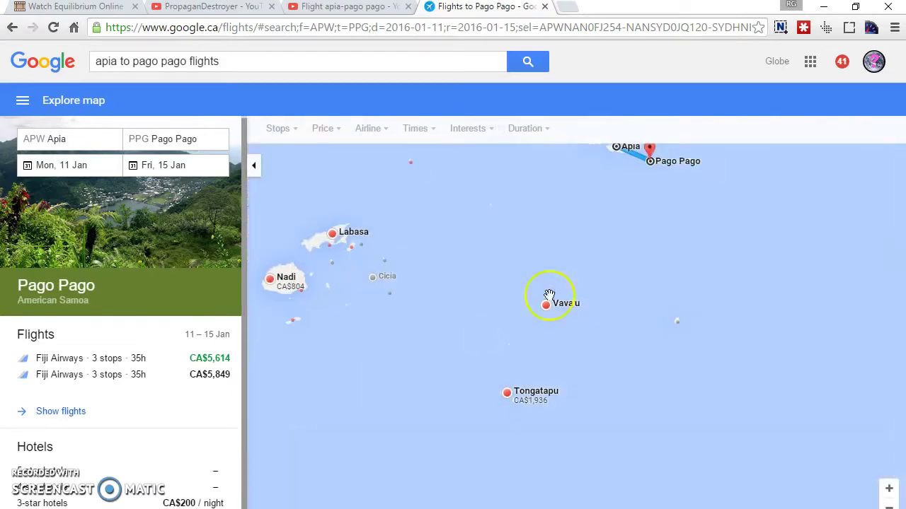
{"action": "left_click_drag", "start_coordinate": [552, 296], "coordinate": [678, 226]}
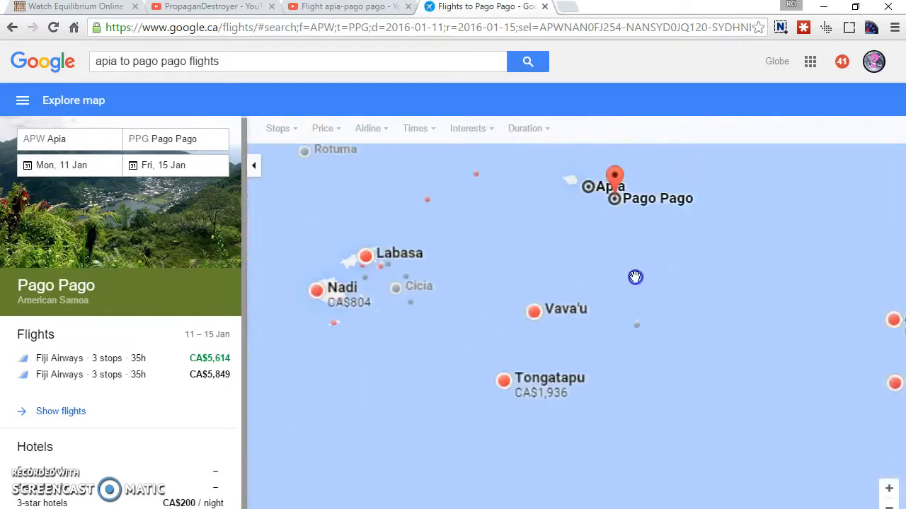
{"action": "scroll", "coordinate": [605, 287], "scroll_direction": "down", "scroll_amount": 3}
{"action": "left_click_drag", "start_coordinate": [430, 403], "coordinate": [528, 345]}
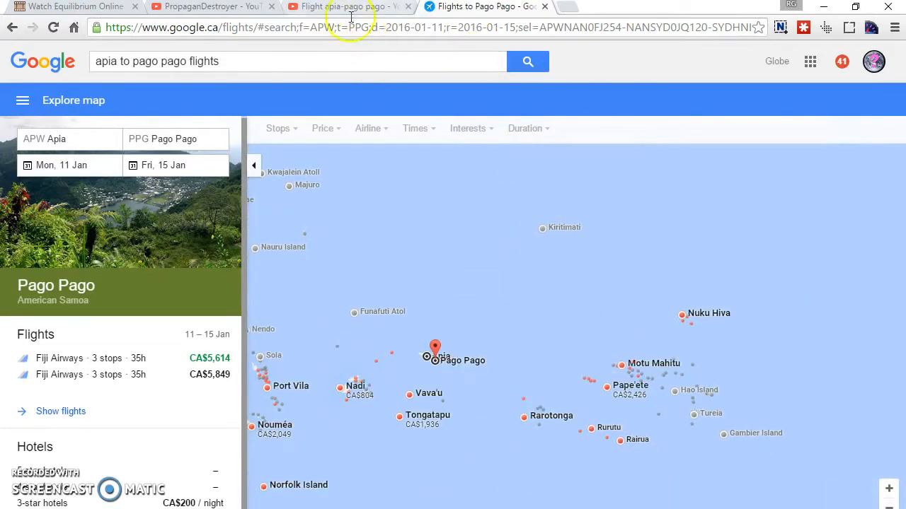
- Return to the outbound list and select the cheapest CA$5,614 three-stop flight from Apia
{"action": "left_click", "coordinate": [12, 27]}
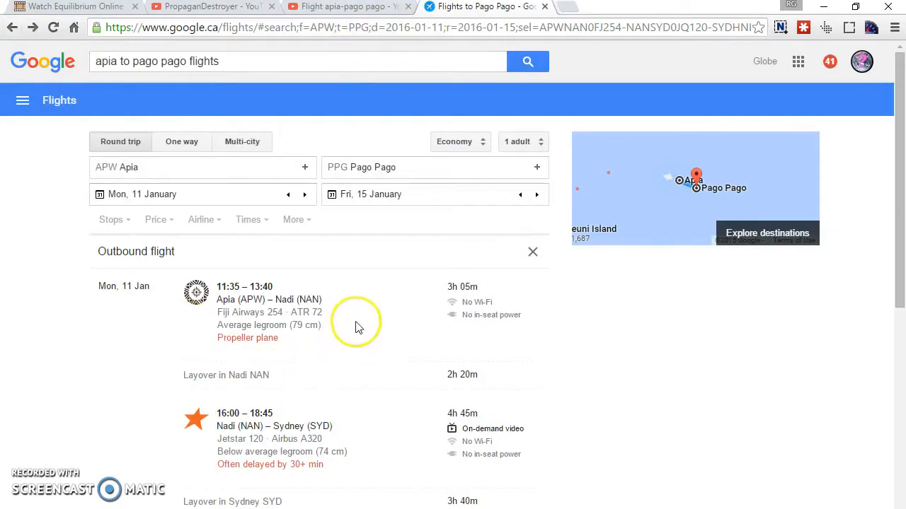
{"action": "left_click", "coordinate": [12, 27]}
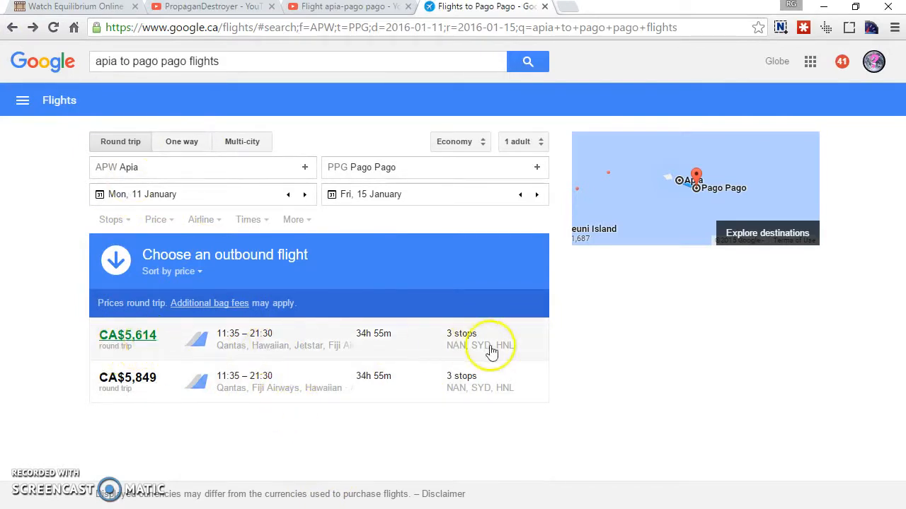
{"action": "mouse_move", "coordinate": [305, 346]}
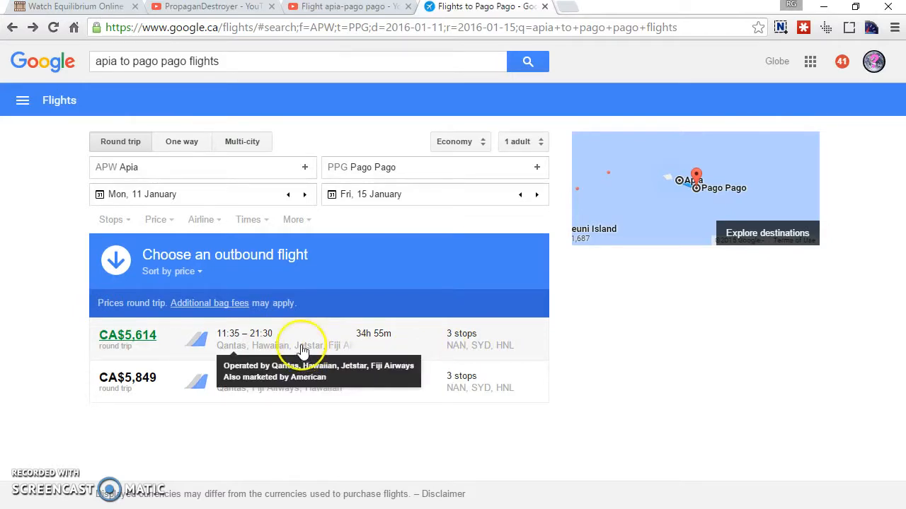
{"action": "left_click", "coordinate": [225, 339]}
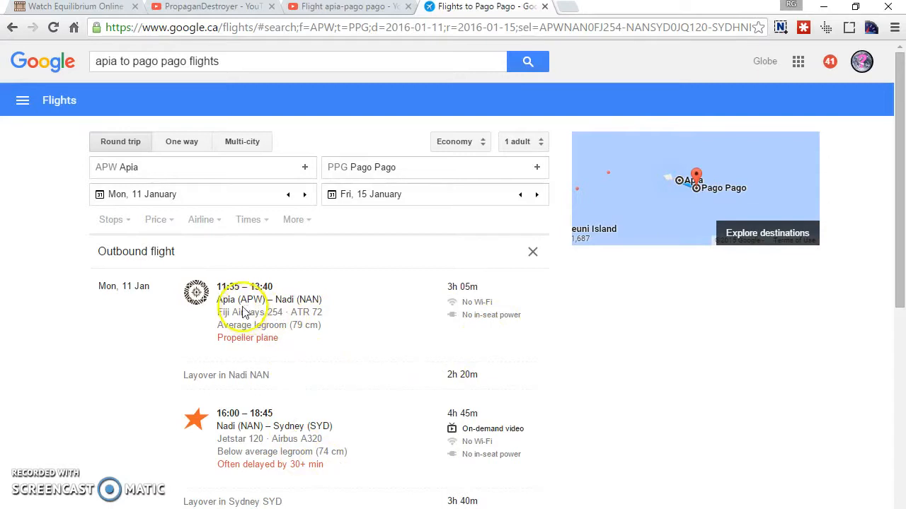
{"action": "scroll", "coordinate": [309, 301], "scroll_direction": "down", "scroll_amount": 2}
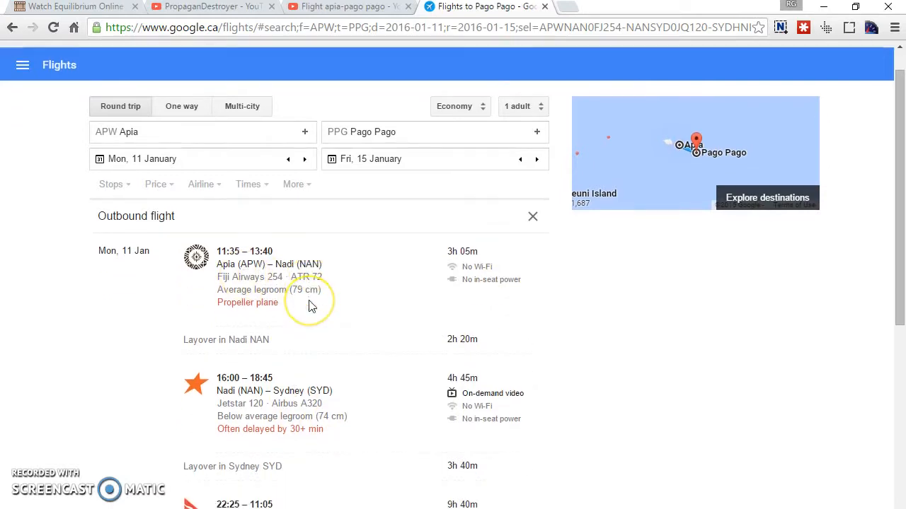
{"action": "scroll", "coordinate": [309, 301], "scroll_direction": "down", "scroll_amount": 1}
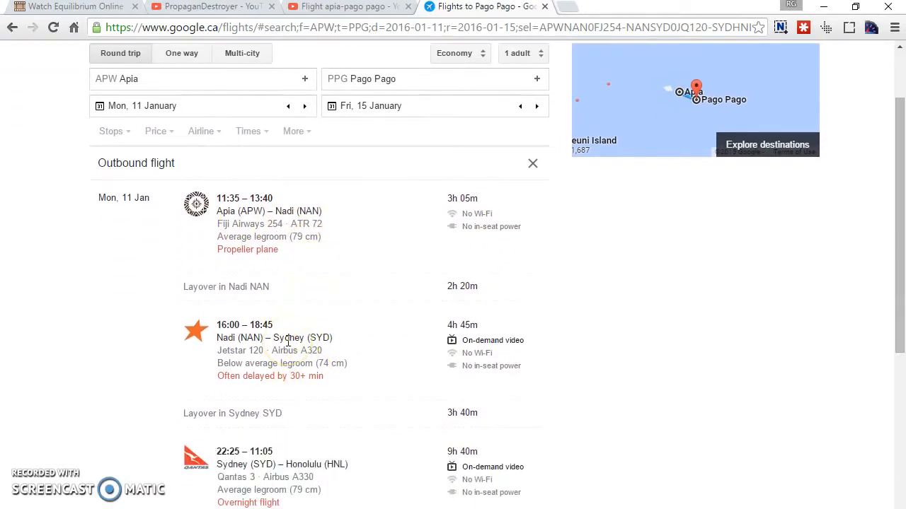
{"action": "scroll", "coordinate": [288, 341], "scroll_direction": "down", "scroll_amount": 2}
{"action": "scroll", "coordinate": [288, 341], "scroll_direction": "down", "scroll_amount": 1}
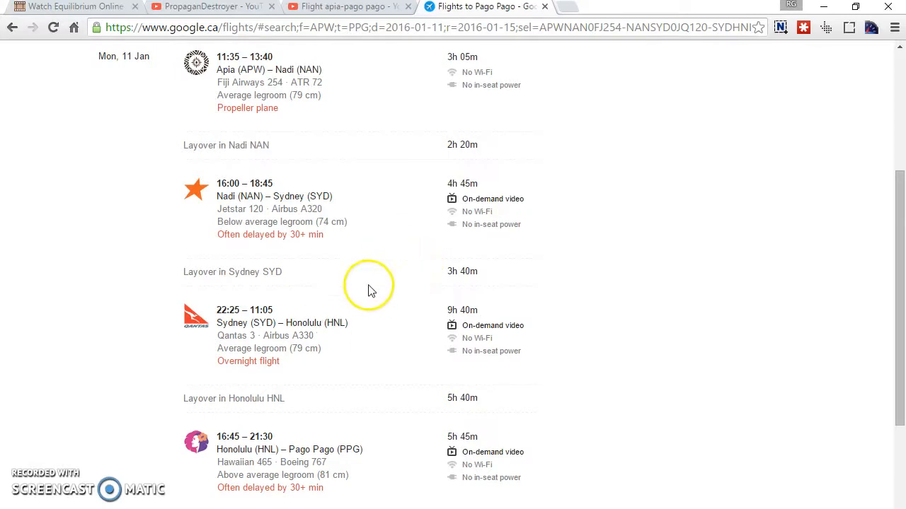
{"action": "scroll", "coordinate": [374, 235], "scroll_direction": "up", "scroll_amount": 3}
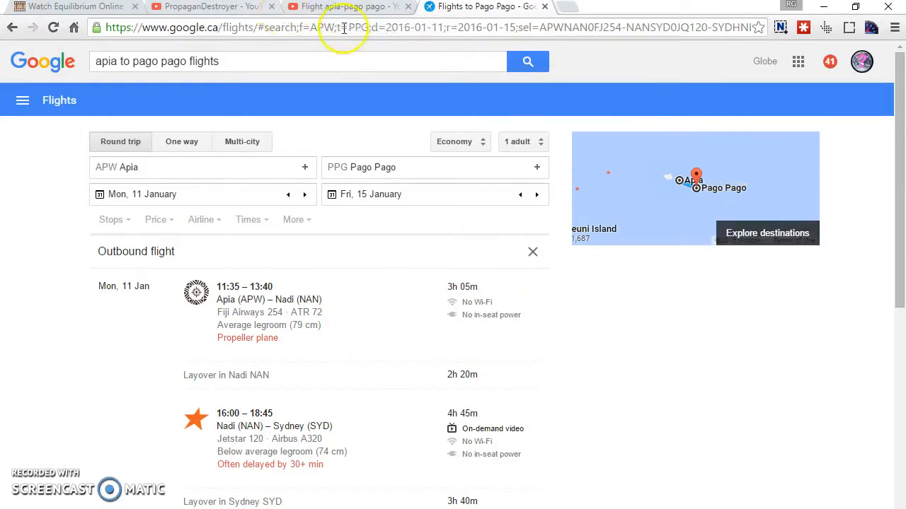
- Close the Apia–Pago Pago flight video and return to the Google Flights itinerary
{"action": "left_click", "coordinate": [347, 6]}
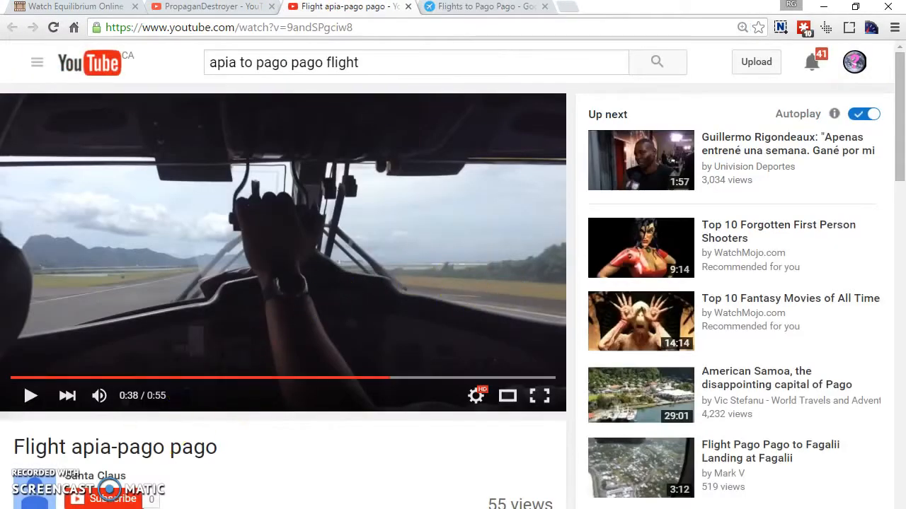
{"action": "left_click", "coordinate": [408, 6]}
{"action": "left_click", "coordinate": [213, 7]}
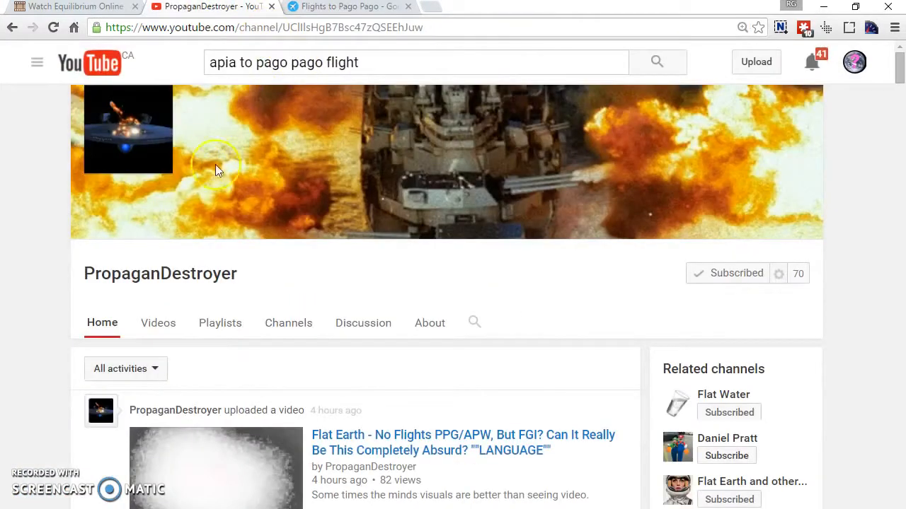
{"action": "scroll", "coordinate": [327, 319], "scroll_direction": "down", "scroll_amount": 3}
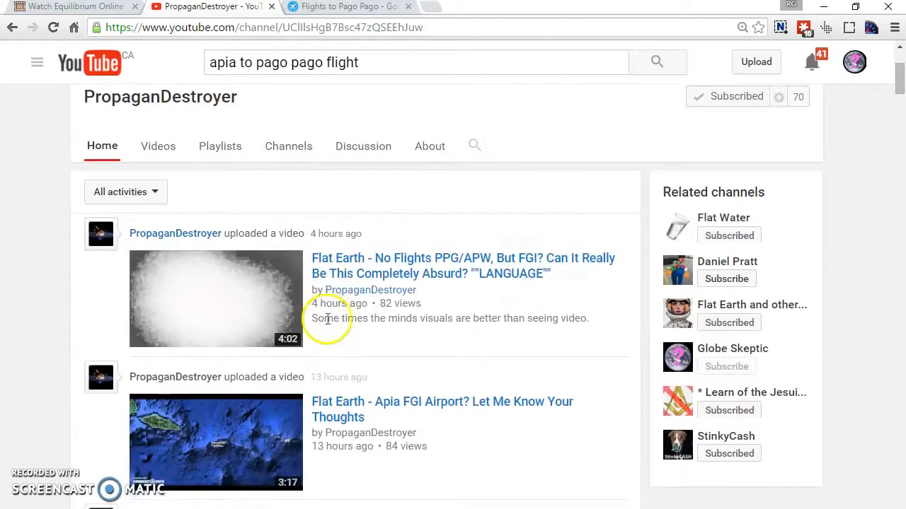
{"action": "scroll", "coordinate": [326, 319], "scroll_direction": "down", "scroll_amount": 5}
{"action": "scroll", "coordinate": [327, 319], "scroll_direction": "down", "scroll_amount": 3}
{"action": "scroll", "coordinate": [329, 325], "scroll_direction": "down", "scroll_amount": 3}
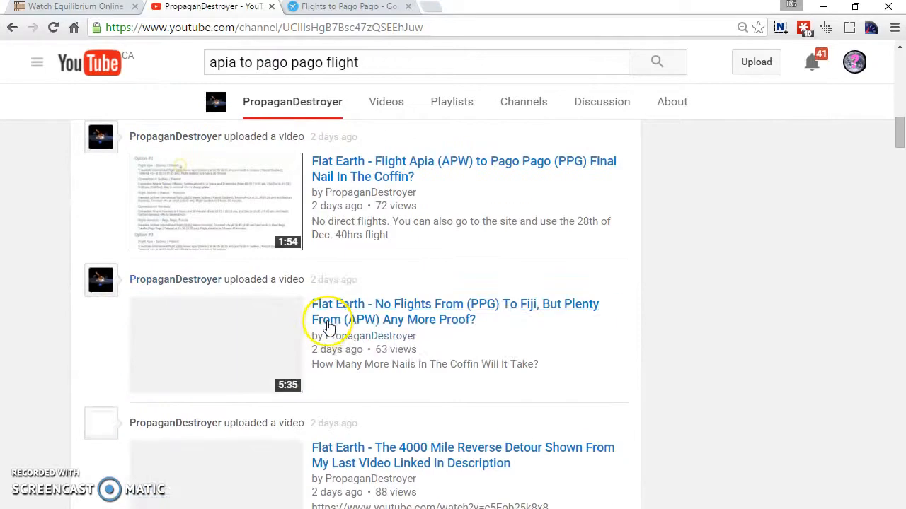
{"action": "scroll", "coordinate": [390, 424], "scroll_direction": "down", "scroll_amount": 1}
{"action": "scroll", "coordinate": [389, 425], "scroll_direction": "down", "scroll_amount": 2}
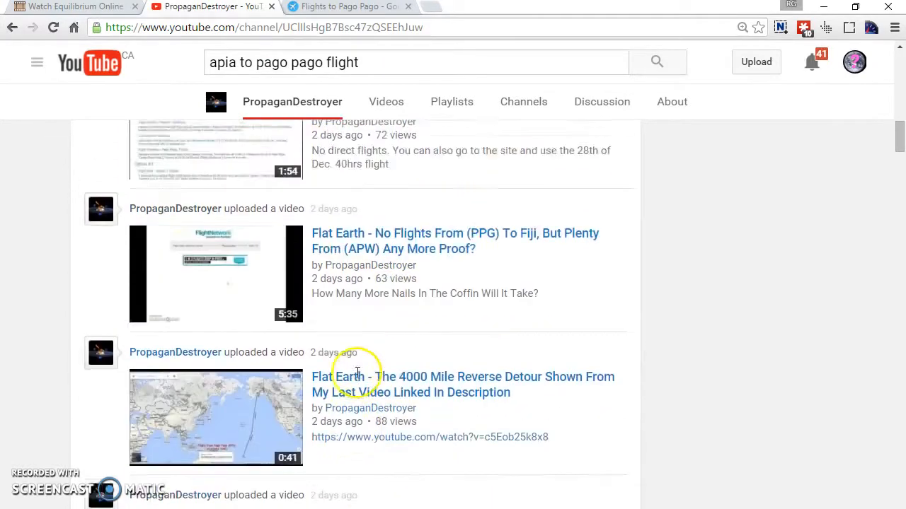
{"action": "scroll", "coordinate": [357, 374], "scroll_direction": "up", "scroll_amount": 4}
{"action": "scroll", "coordinate": [357, 374], "scroll_direction": "up", "scroll_amount": 4}
{"action": "scroll", "coordinate": [358, 373], "scroll_direction": "up", "scroll_amount": 4}
{"action": "scroll", "coordinate": [358, 375], "scroll_direction": "up", "scroll_amount": 2}
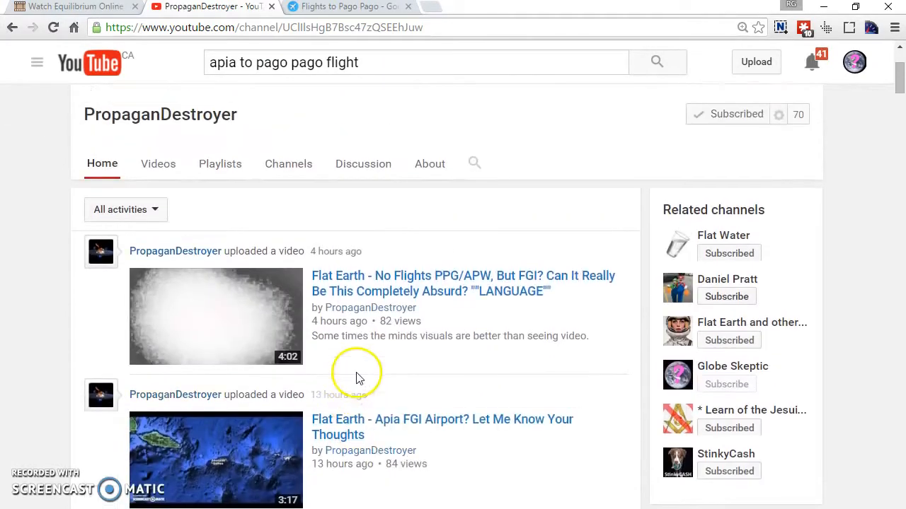
{"action": "left_click", "coordinate": [346, 7]}
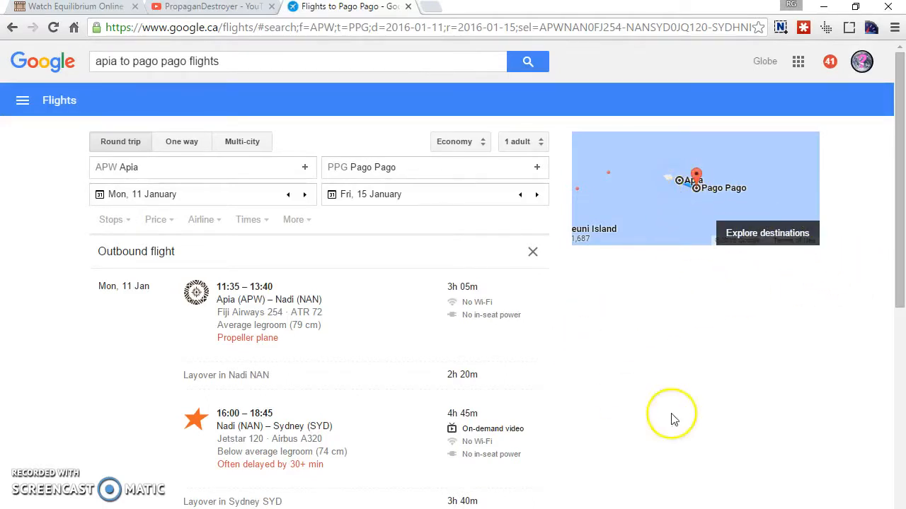
{"action": "mouse_move", "coordinate": [899, 212]}
{"action": "left_mouse_down"}
{"action": "mouse_move", "coordinate": [900, 293]}
{"action": "mouse_move", "coordinate": [899, 177]}
{"action": "left_mouse_up"}
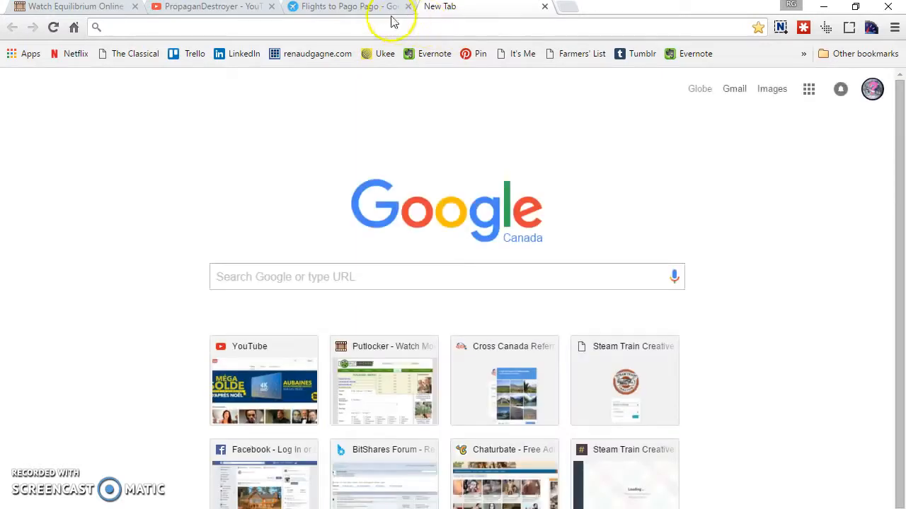
- Switch back to the Flights to Pago Pago itinerary from the empty new tab
{"action": "left_click", "coordinate": [368, 6]}
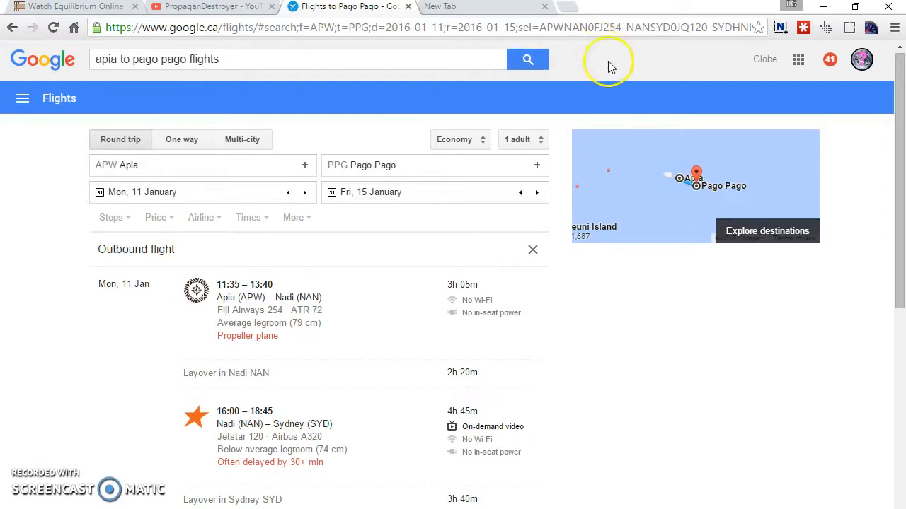
{"action": "left_click_drag", "start_coordinate": [900, 79], "coordinate": [899, 81]}
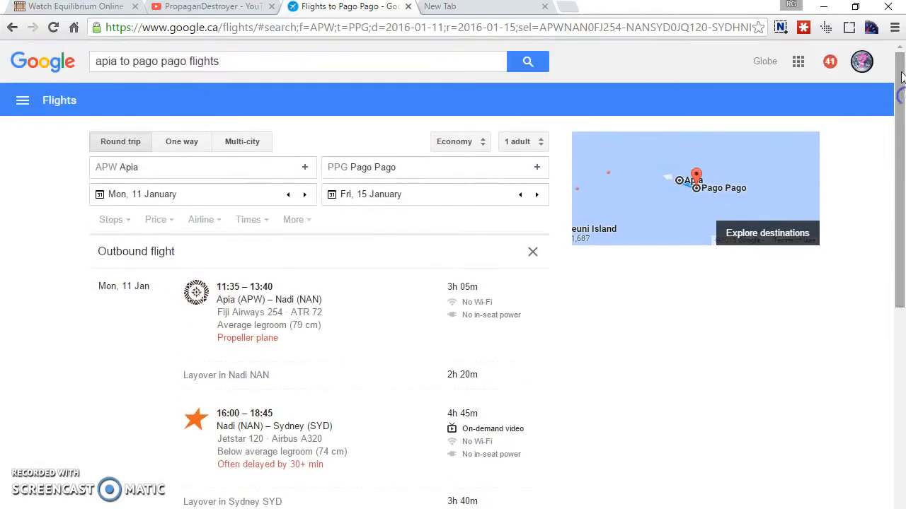